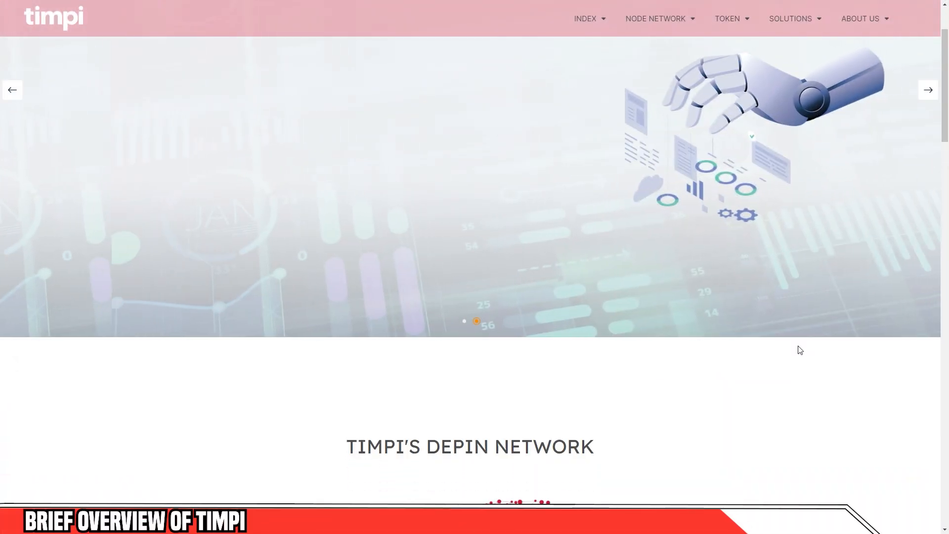
scroll(801, 350, down, 4)
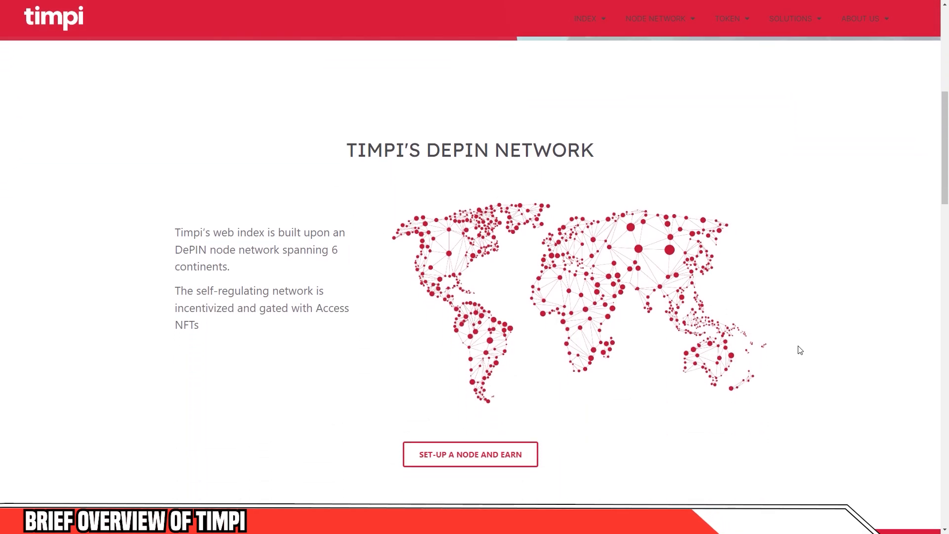
scroll(800, 350, down, 1)
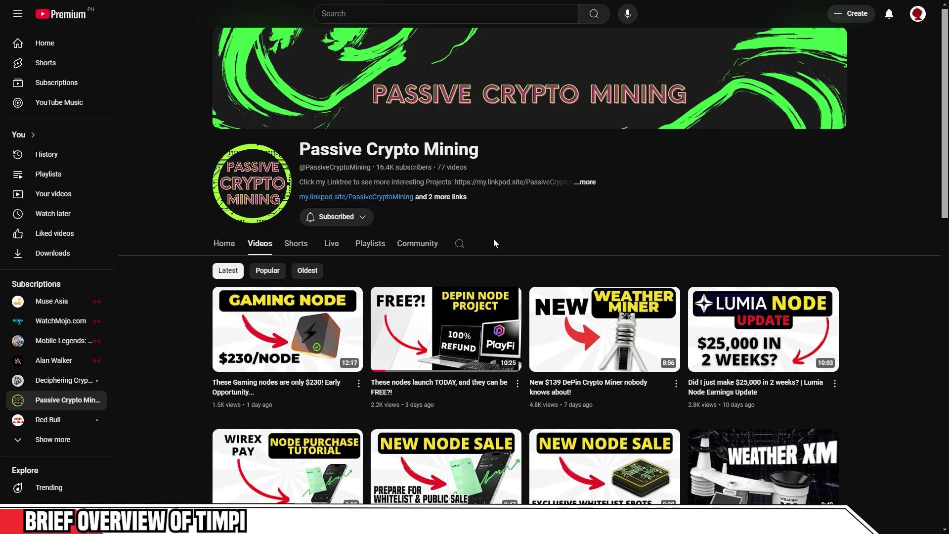
scroll(764, 308, down, 3)
scroll(765, 308, down, 3)
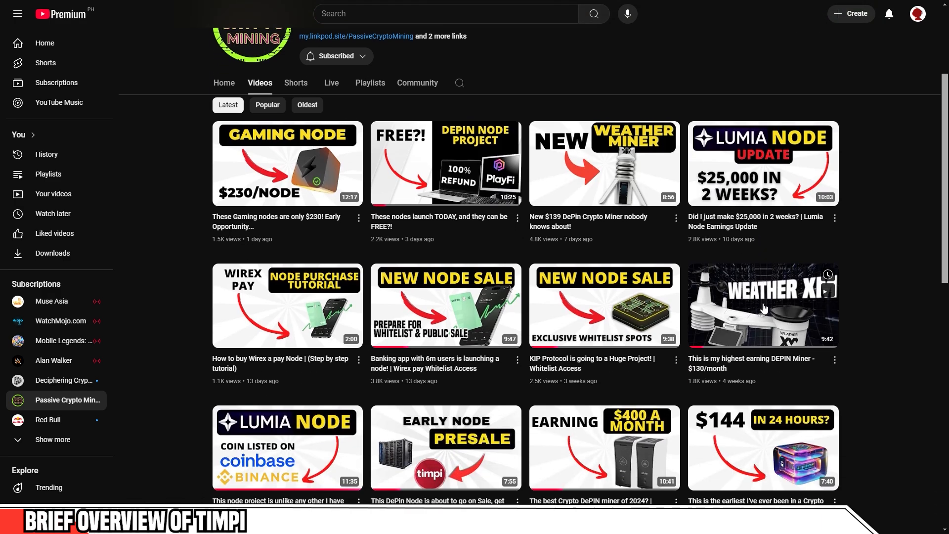
scroll(764, 308, down, 3)
scroll(764, 308, down, 2)
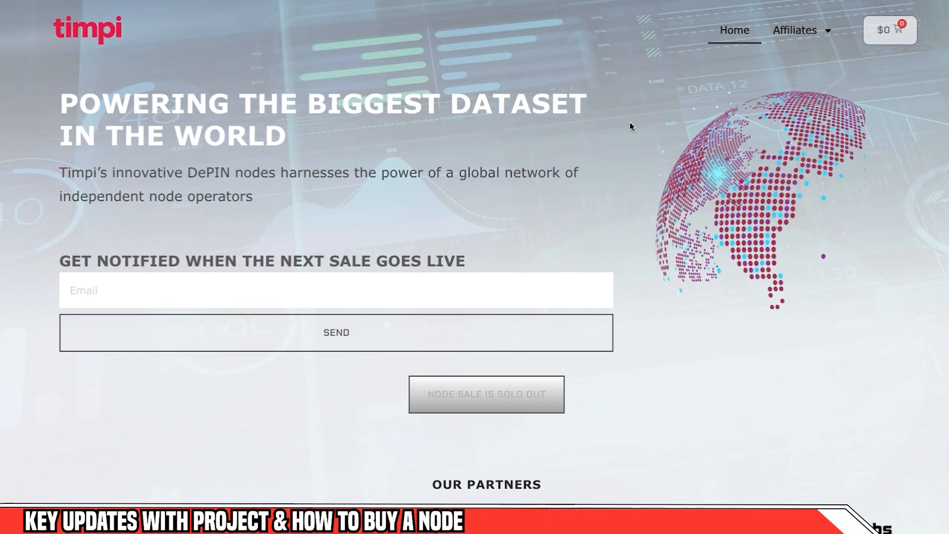
scroll(568, 141, down, 10)
scroll(568, 141, down, 3)
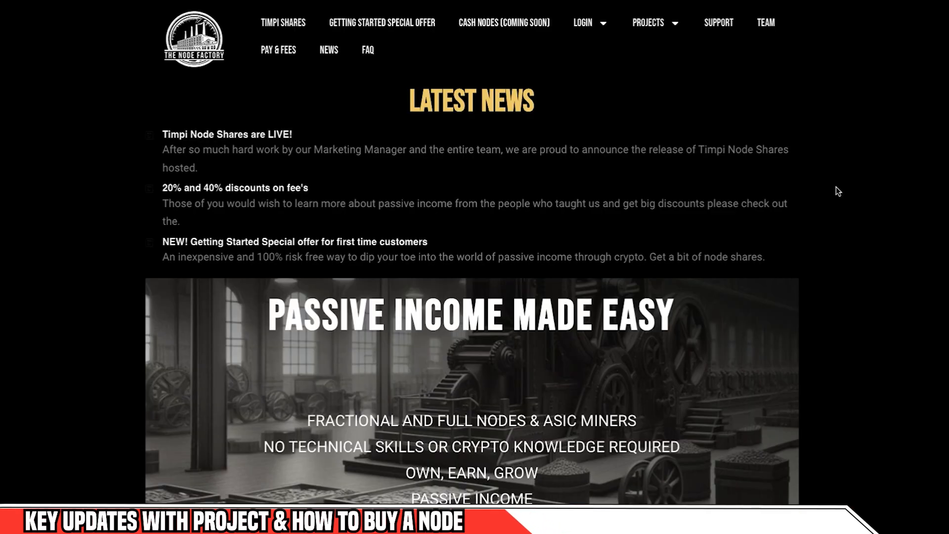
scroll(839, 191, down, 4)
scroll(840, 191, down, 3)
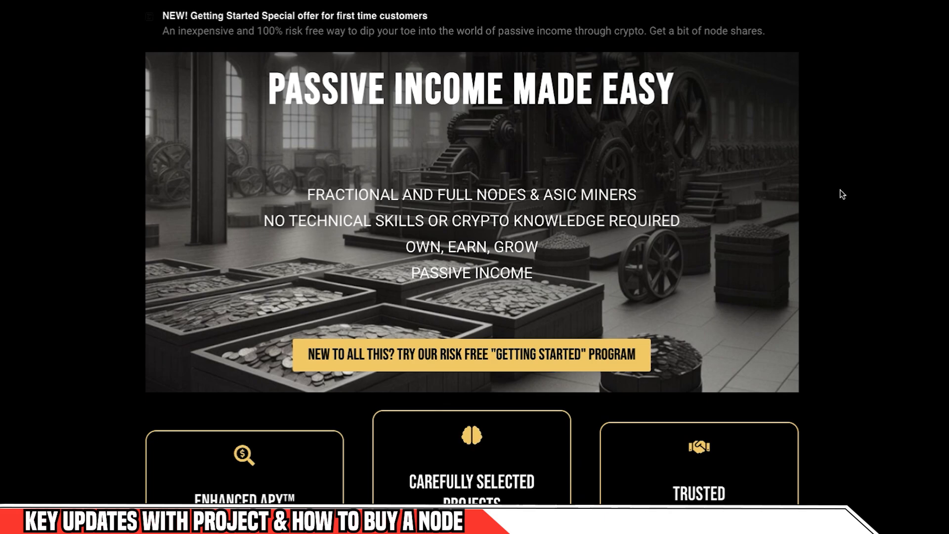
scroll(845, 189, down, 3)
scroll(845, 189, down, 3)
scroll(846, 189, down, 3)
scroll(846, 189, down, 4)
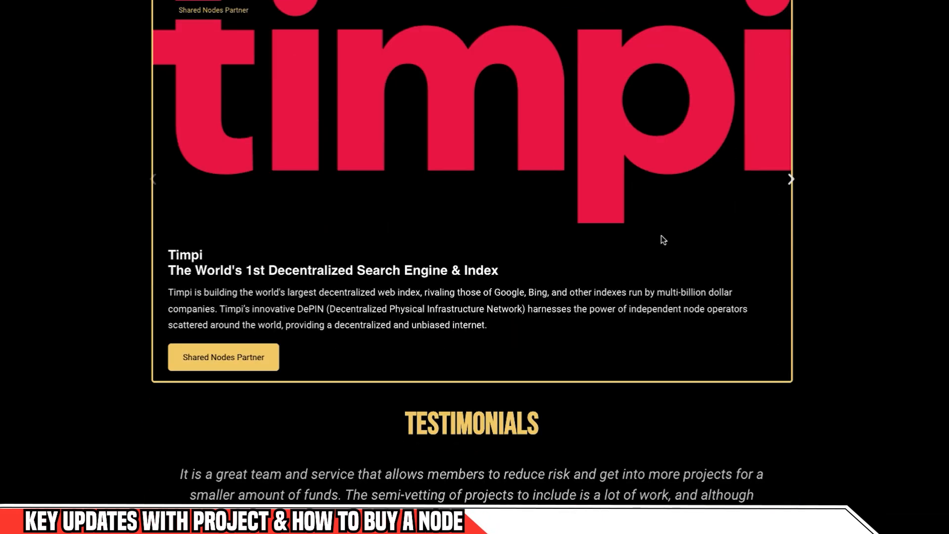
Return the shared-nodes partners carousel to the Timpi slide
click(154, 180)
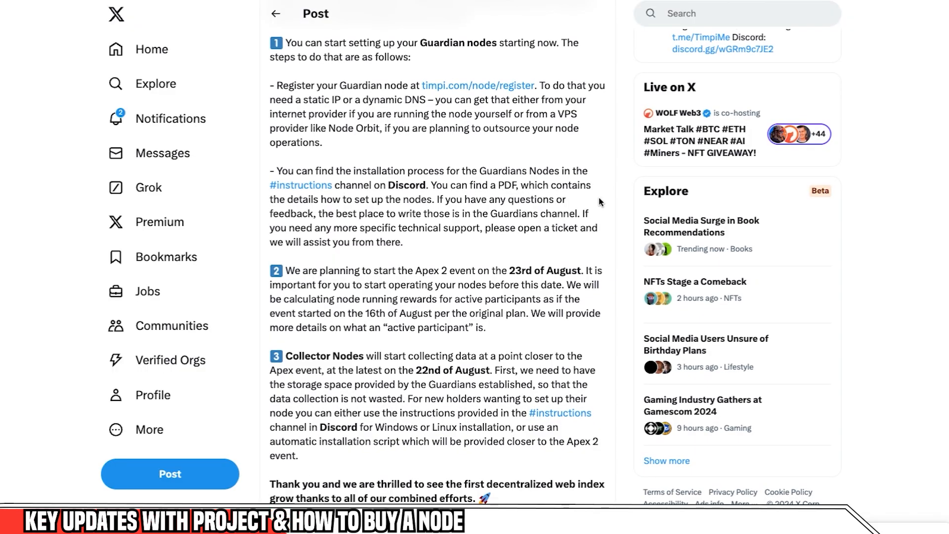
scroll(600, 197, down, 1)
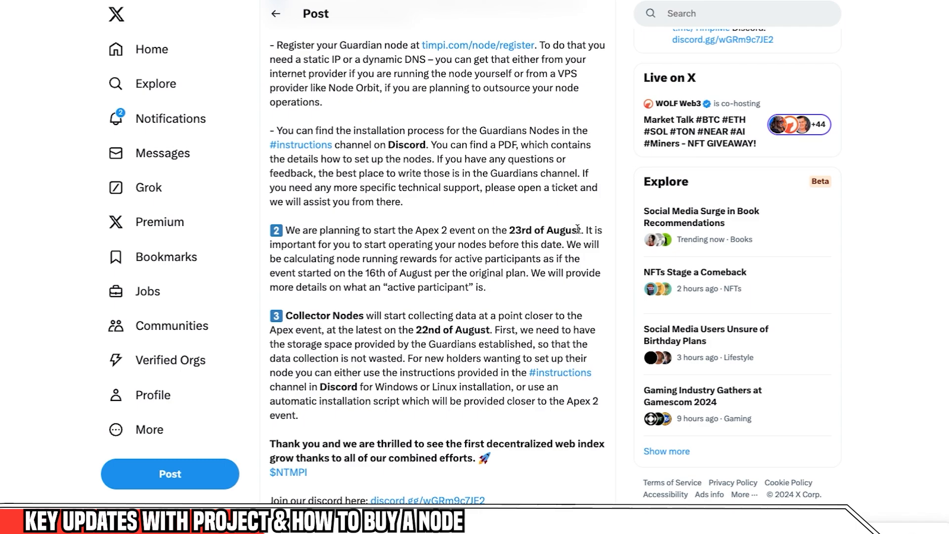
drag(583, 230, 520, 230)
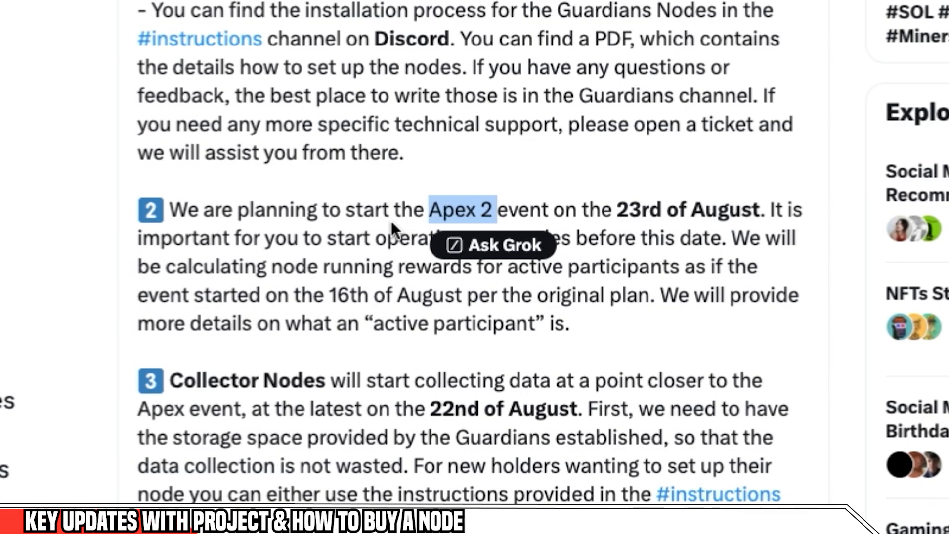
click(317, 211)
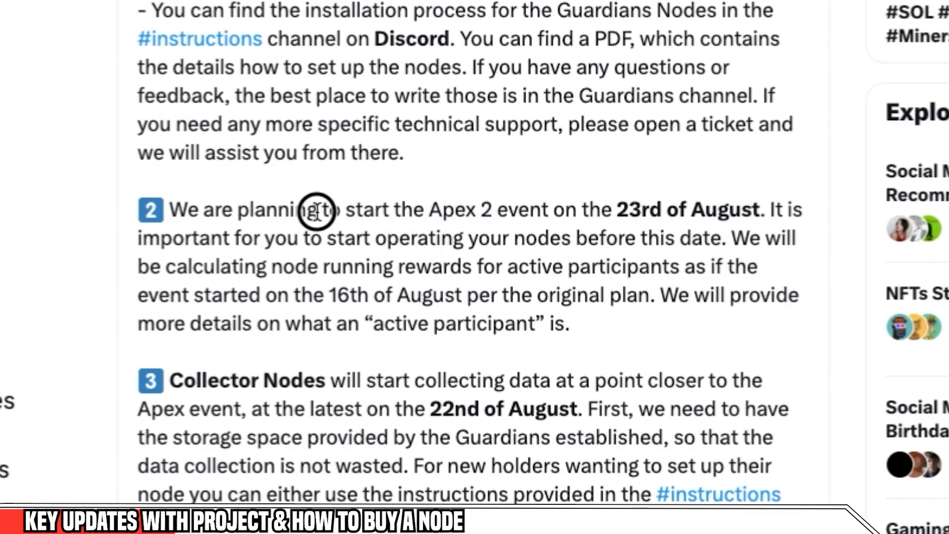
drag(712, 194, 766, 202)
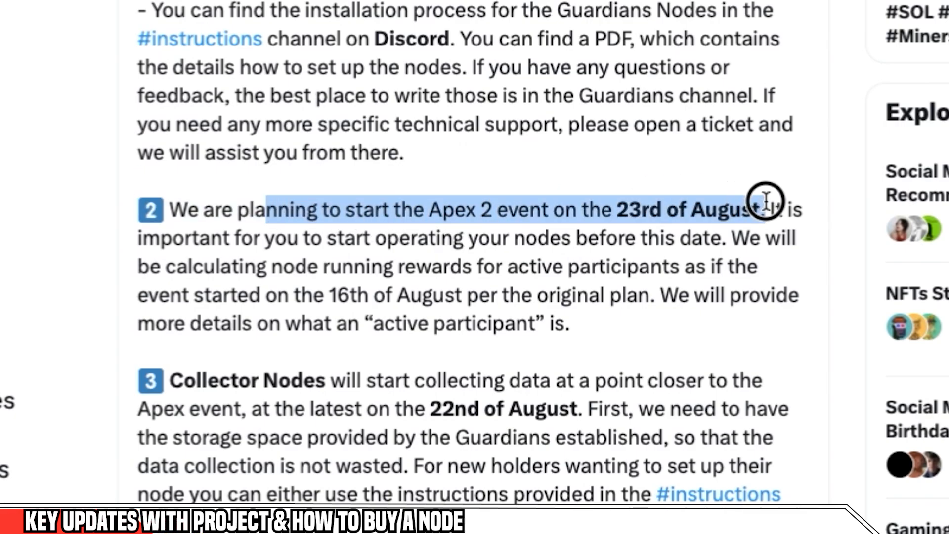
drag(344, 410, 519, 410)
scroll(519, 410, down, 3)
drag(519, 222, 609, 230)
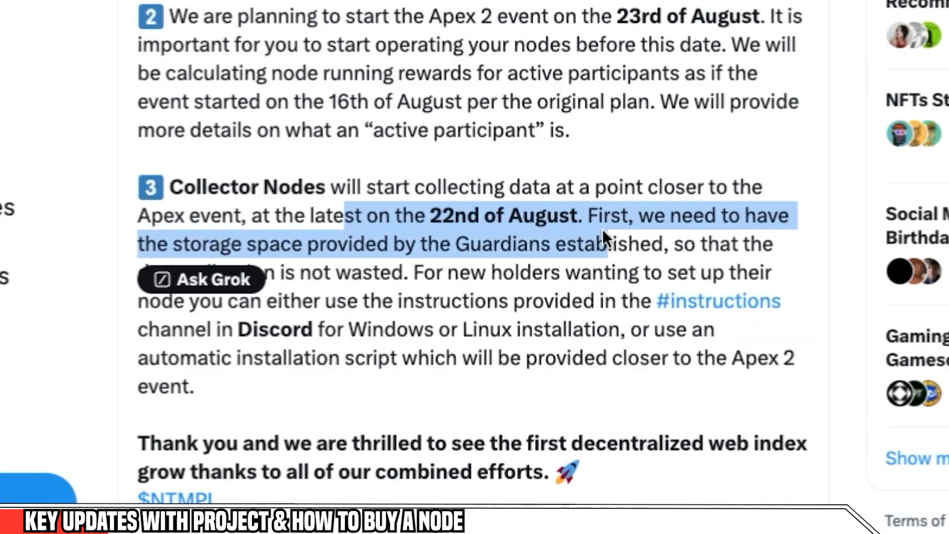
click(533, 135)
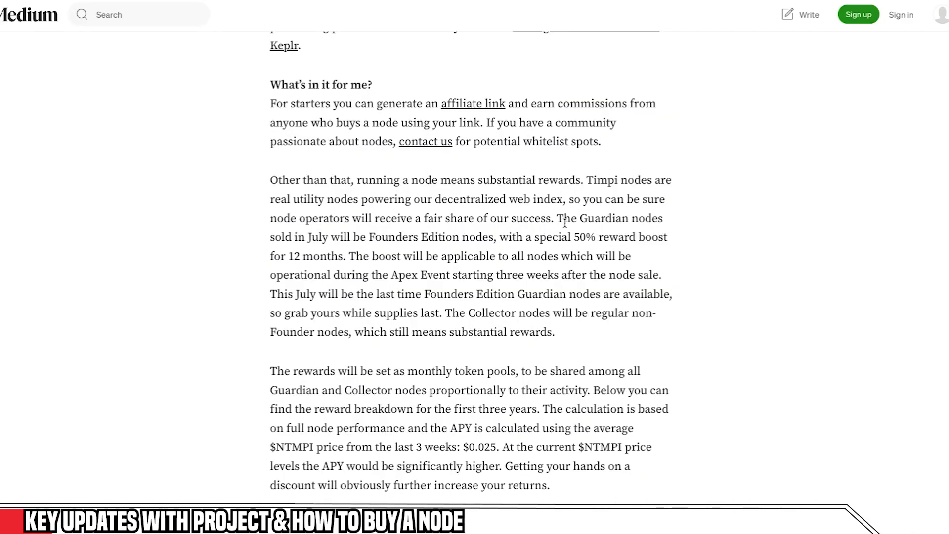
drag(558, 219, 662, 218)
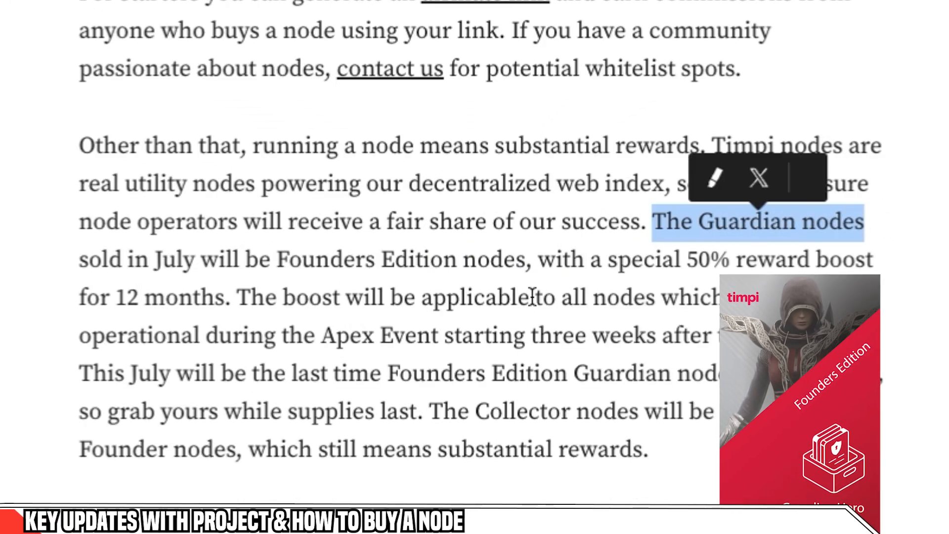
drag(368, 236, 504, 237)
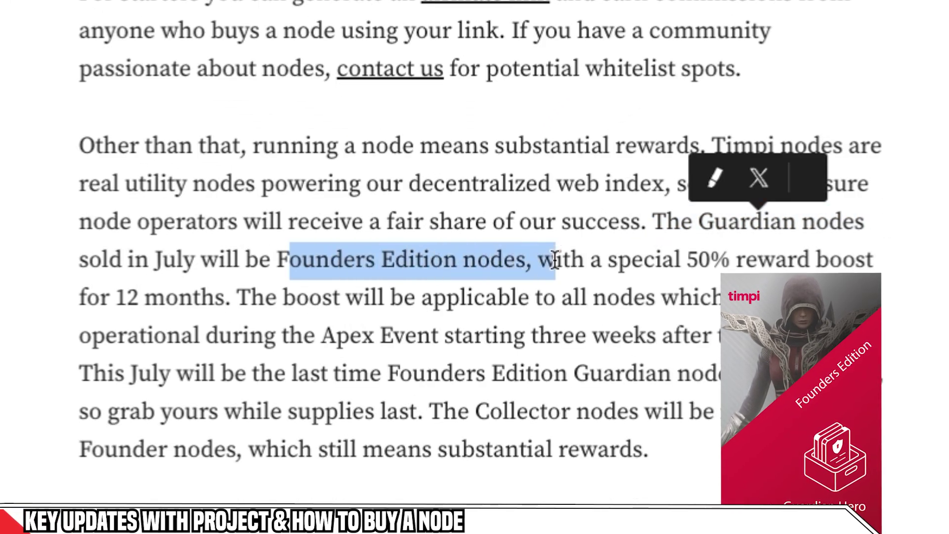
drag(644, 260, 700, 251)
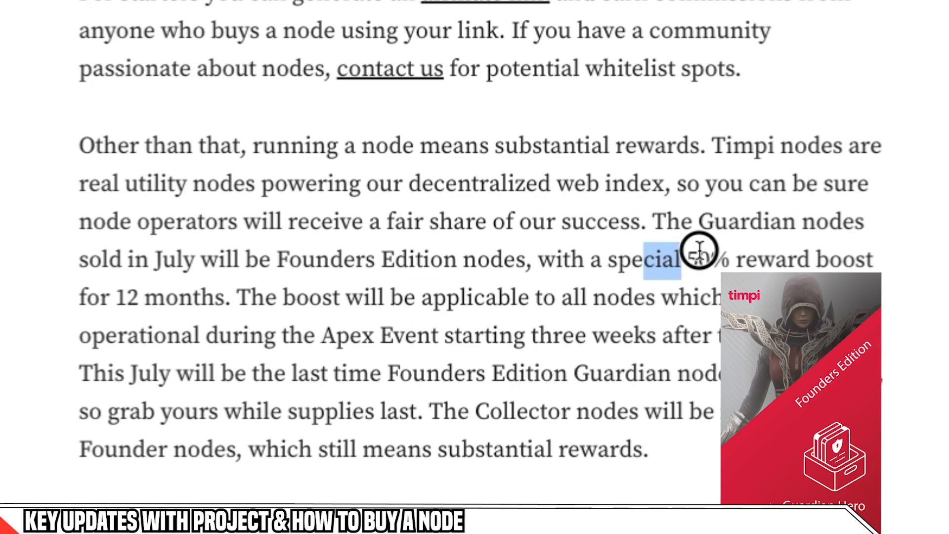
drag(868, 255, 304, 288)
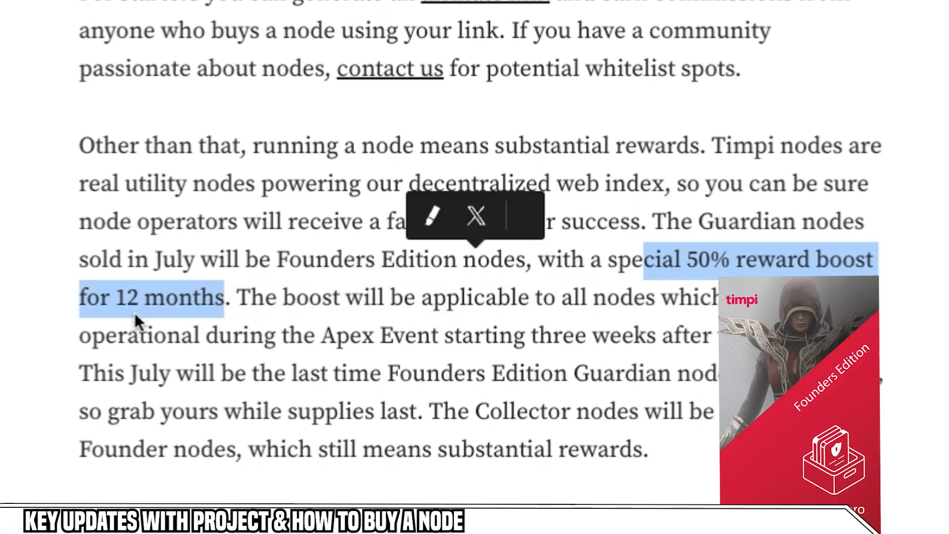
click(89, 324)
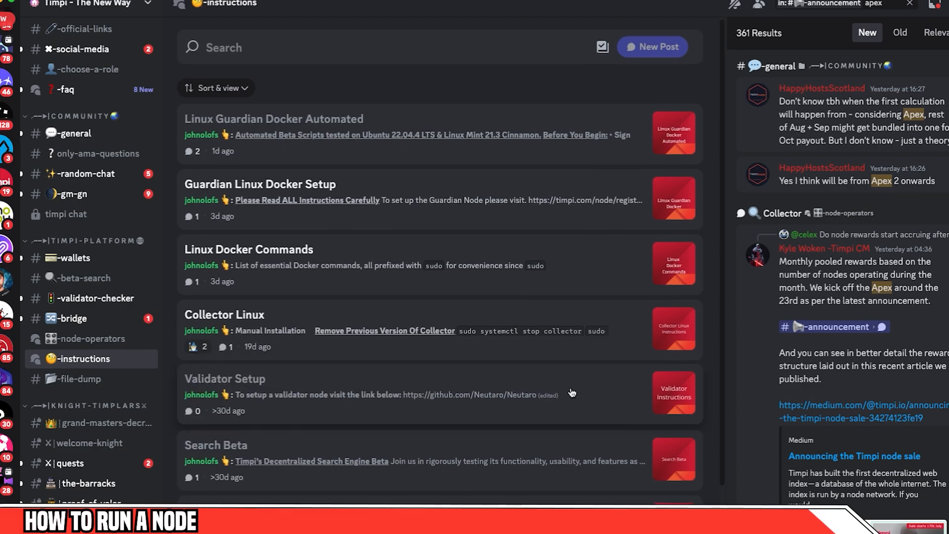
scroll(520, 297, down, 2)
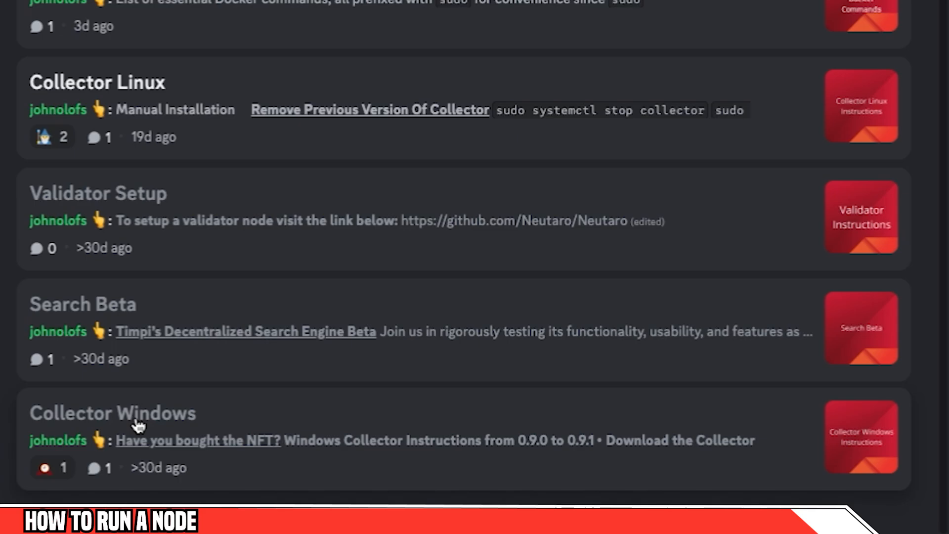
scroll(164, 82, up, 5)
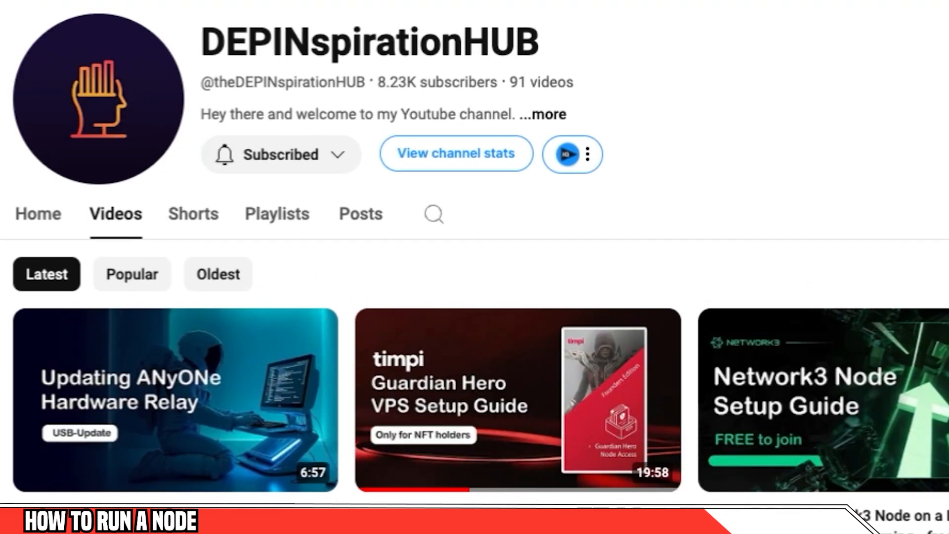
scroll(474, 296, down, 2)
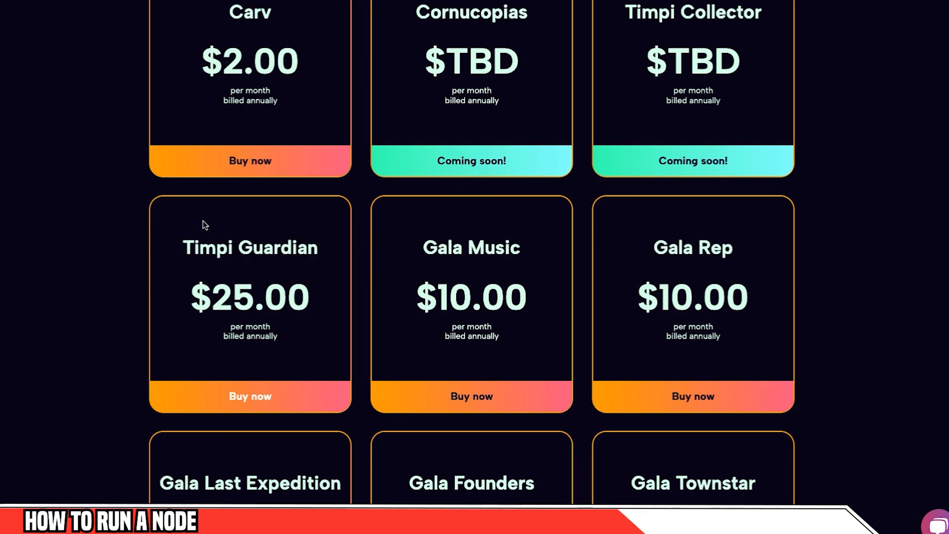
Highlight the Timpi Guardian $25.00 plan, then the referral code accepted message
drag(184, 250, 308, 308)
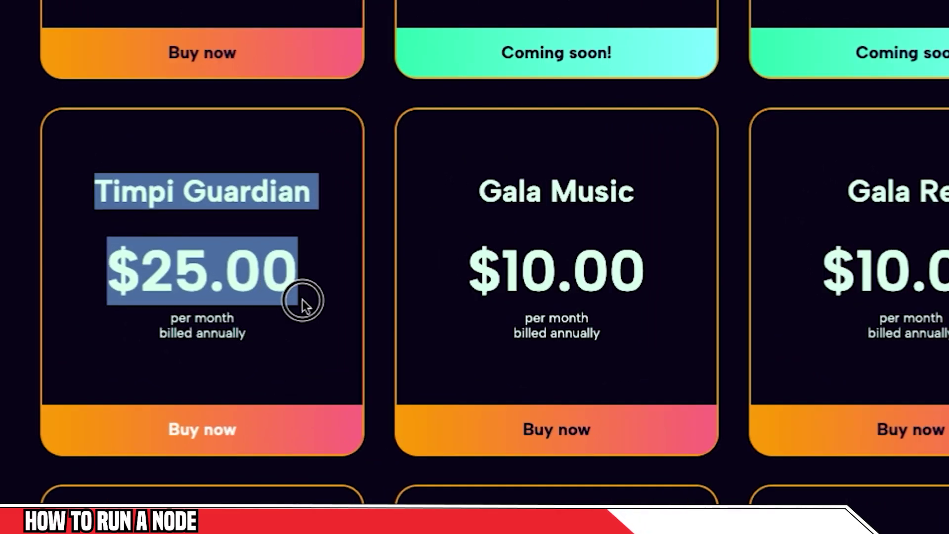
click(303, 300)
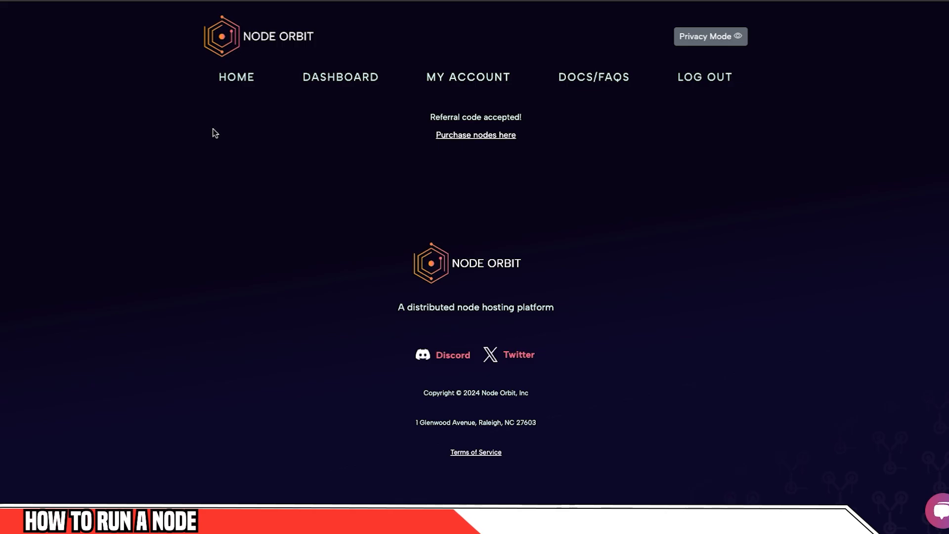
drag(426, 110, 512, 116)
Start buying the Timpi Guardian node and proceed to the Stripe checkout with a promo code field
click(487, 159)
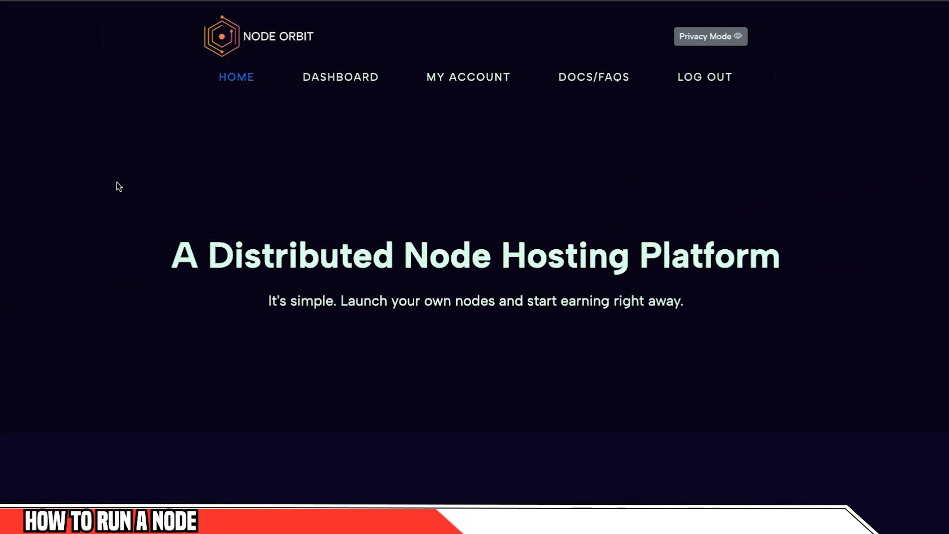
scroll(108, 190, down, 10)
scroll(89, 200, down, 10)
scroll(74, 207, down, 5)
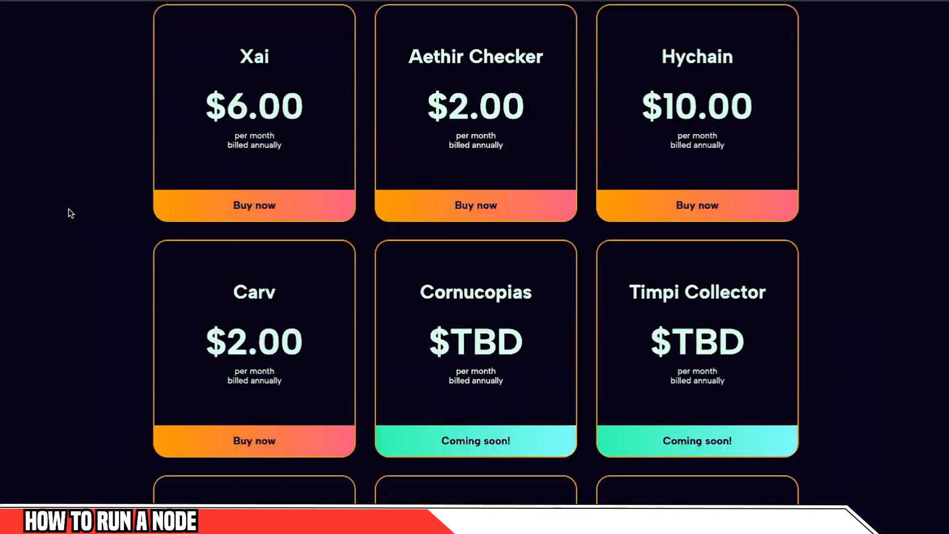
scroll(68, 213, down, 5)
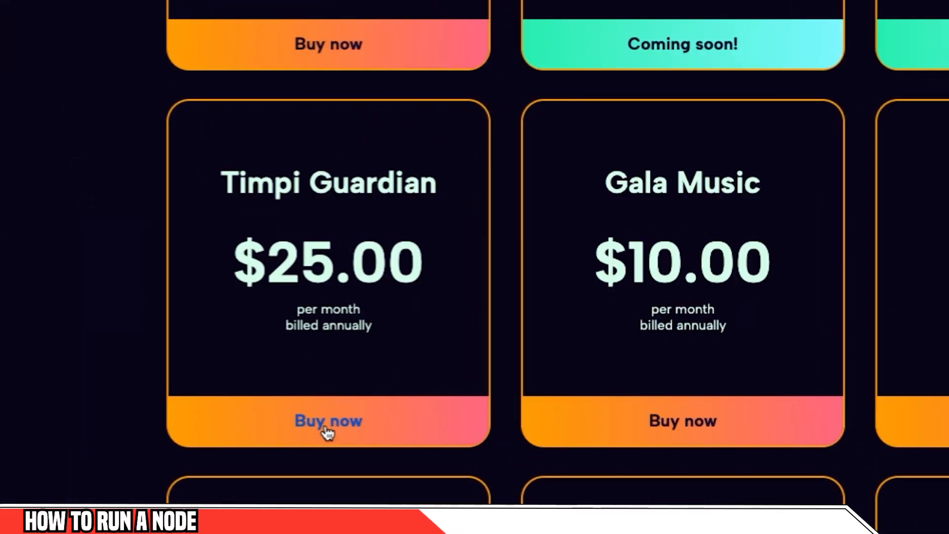
click(255, 365)
click(430, 190)
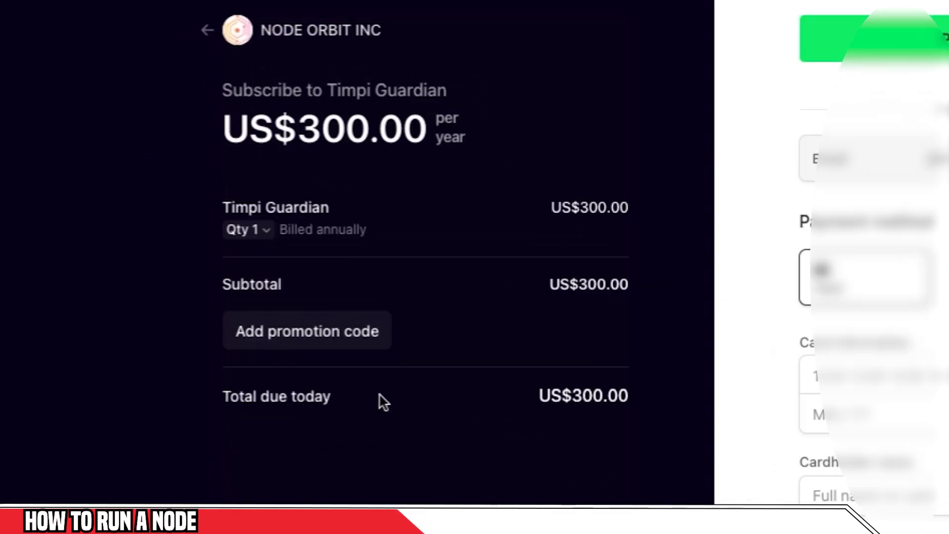
click(297, 329)
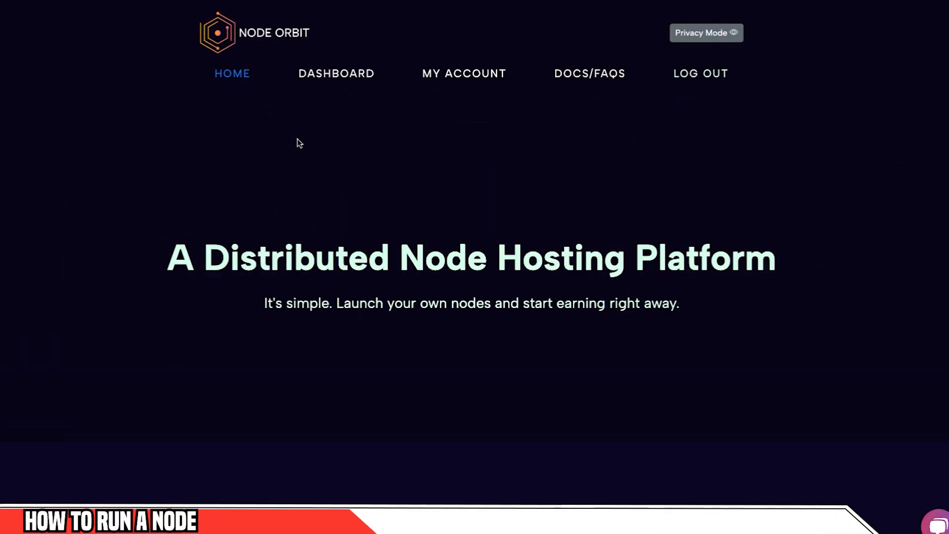
Show the Dashboard's Your Nodes table listing the Timpi Guardian awaiting a GUID
click(328, 79)
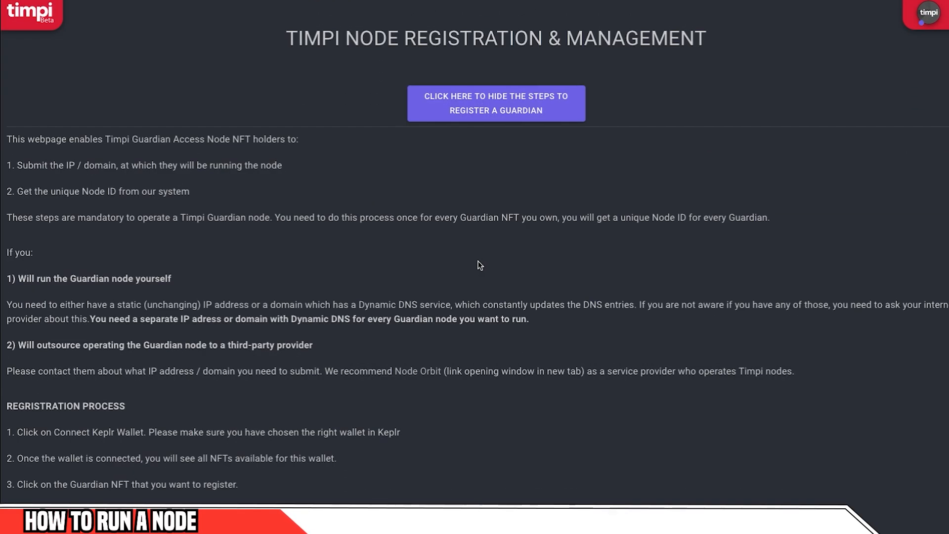
scroll(478, 260, down, 1)
scroll(441, 263, down, 1)
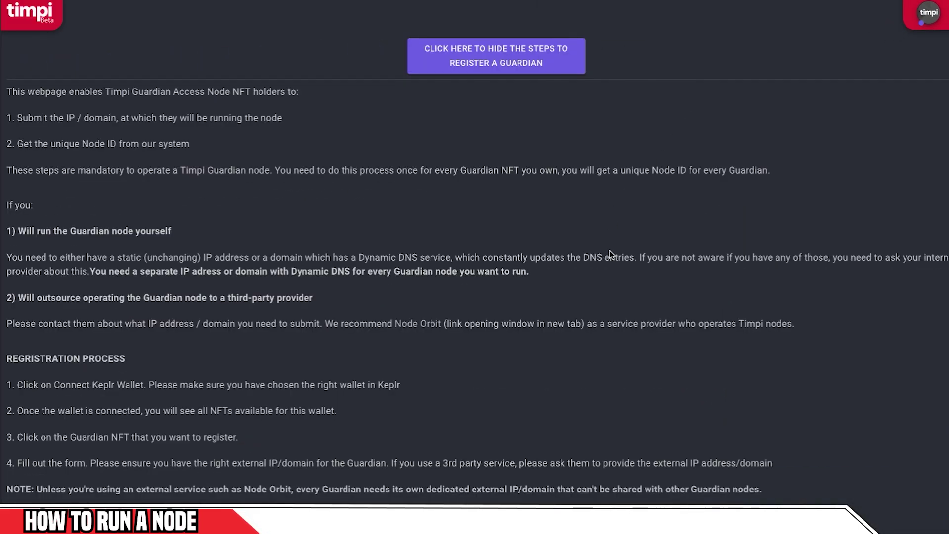
scroll(533, 296, down, 1)
scroll(533, 296, down, 3)
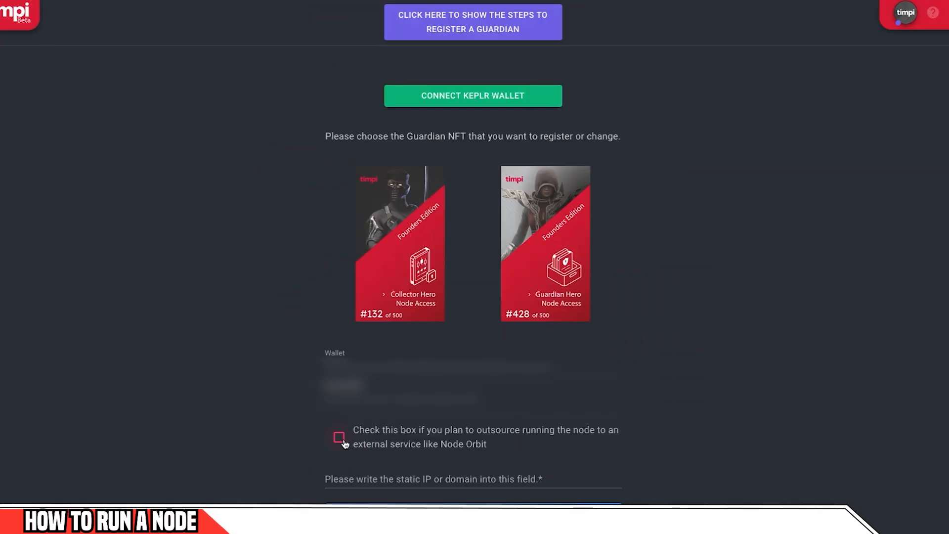
Mark the Guardian node as outsourced, paste the host IP and submit the registration
click(339, 437)
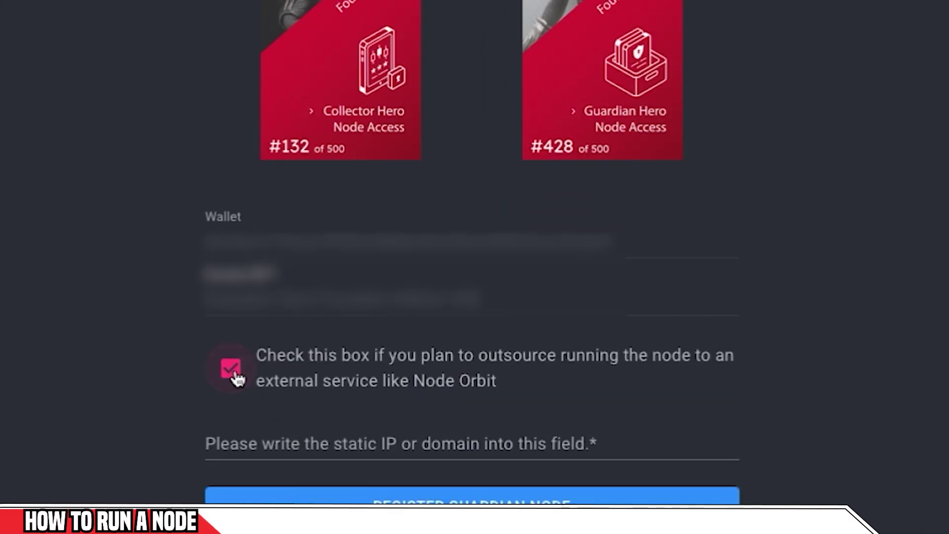
click(294, 441)
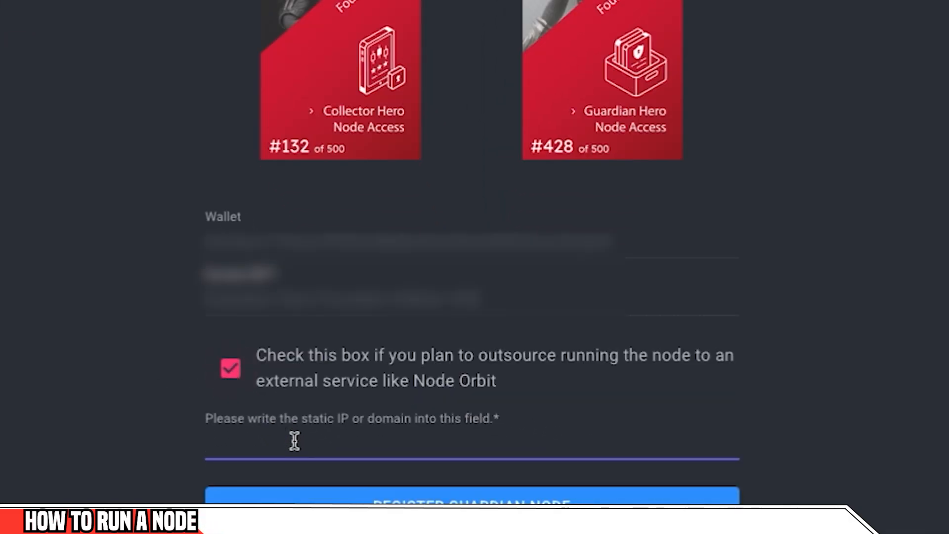
key(ctrl+v)
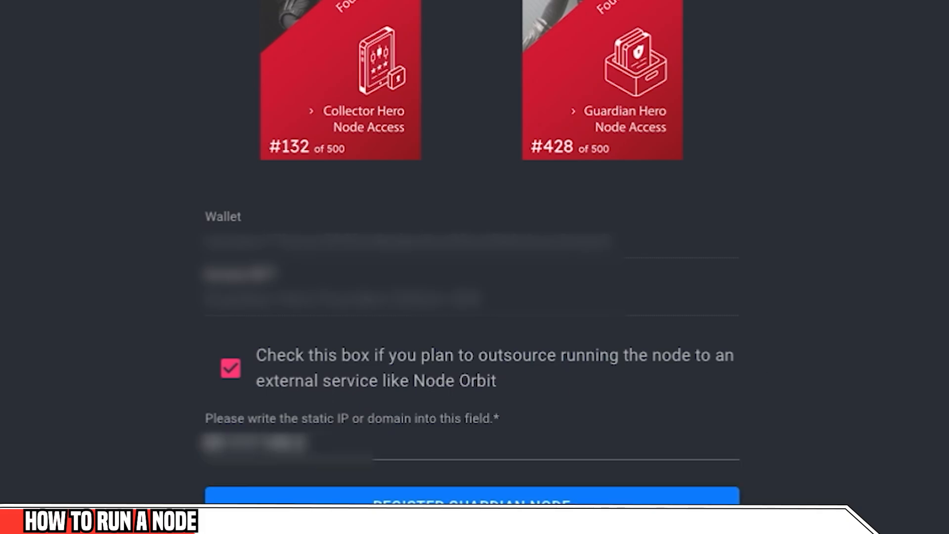
key(Return)
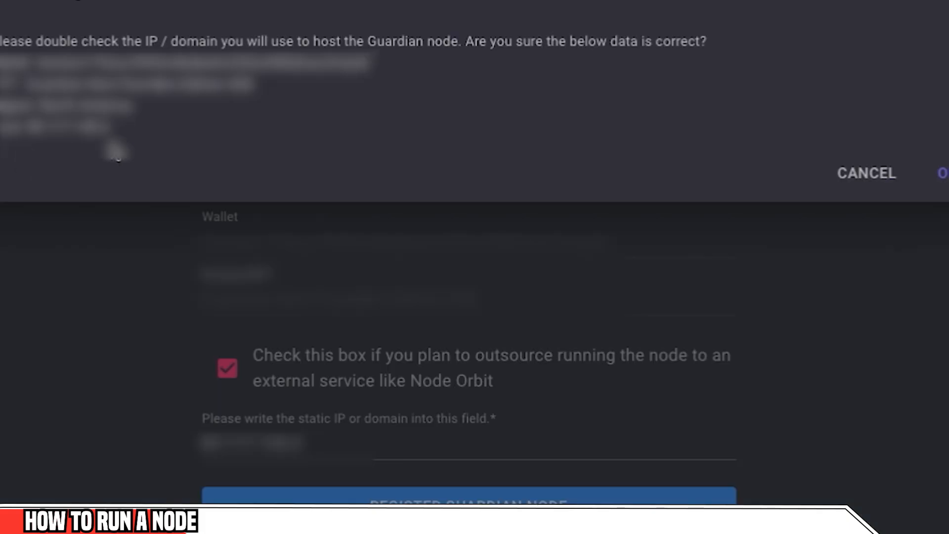
click(944, 176)
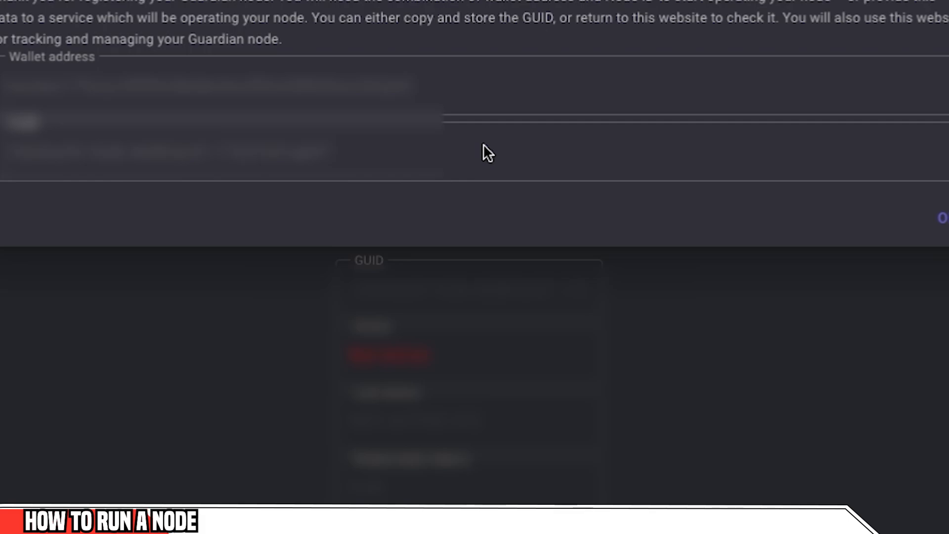
Copy the newly issued GUID from the registration page
drag(334, 153, 18, 152)
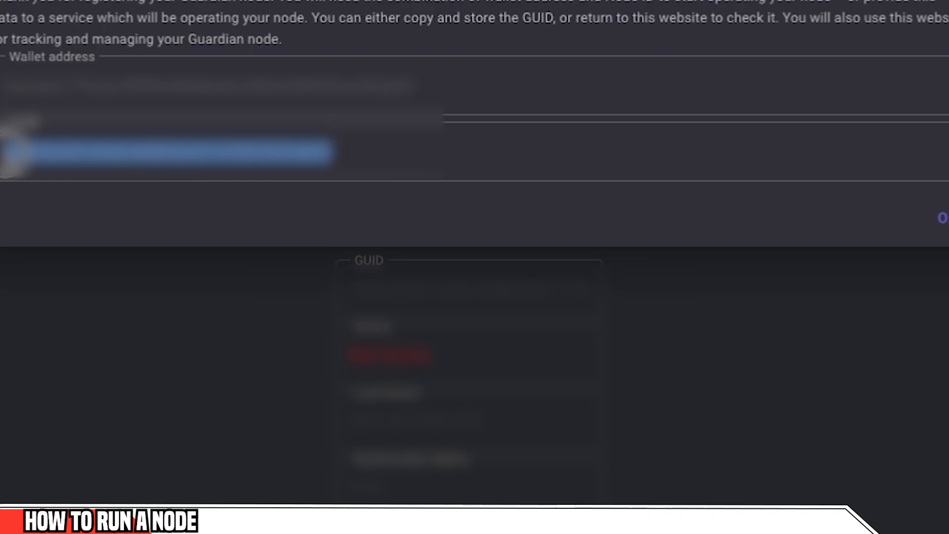
right_click(20, 152)
click(75, 247)
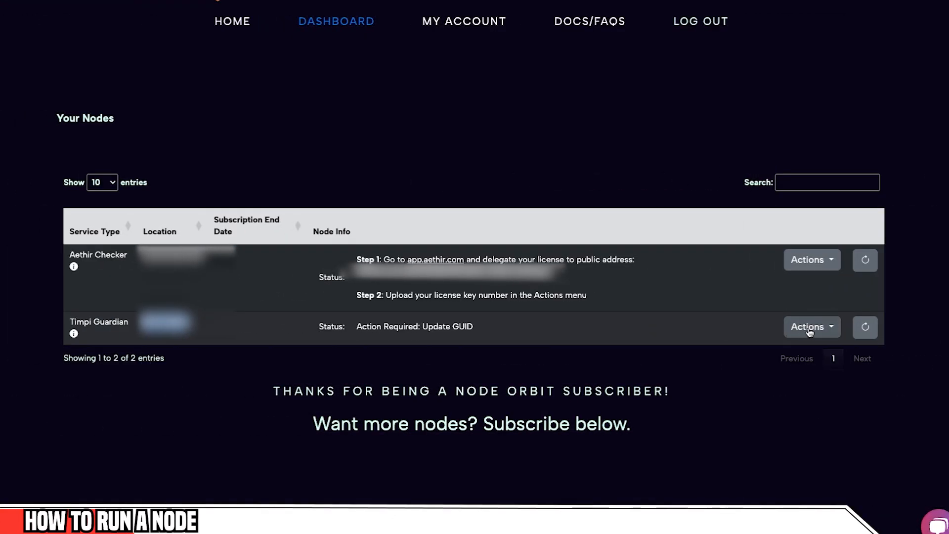
Paste the GUID into Timpi Guardian's Update Node Data form and save, status showing Node starting up
click(815, 330)
click(823, 360)
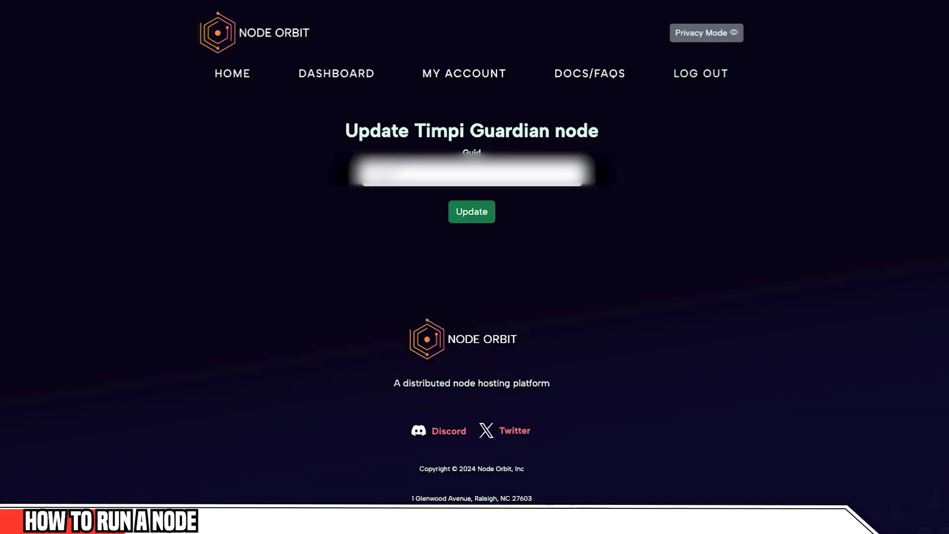
right_click(397, 178)
click(413, 257)
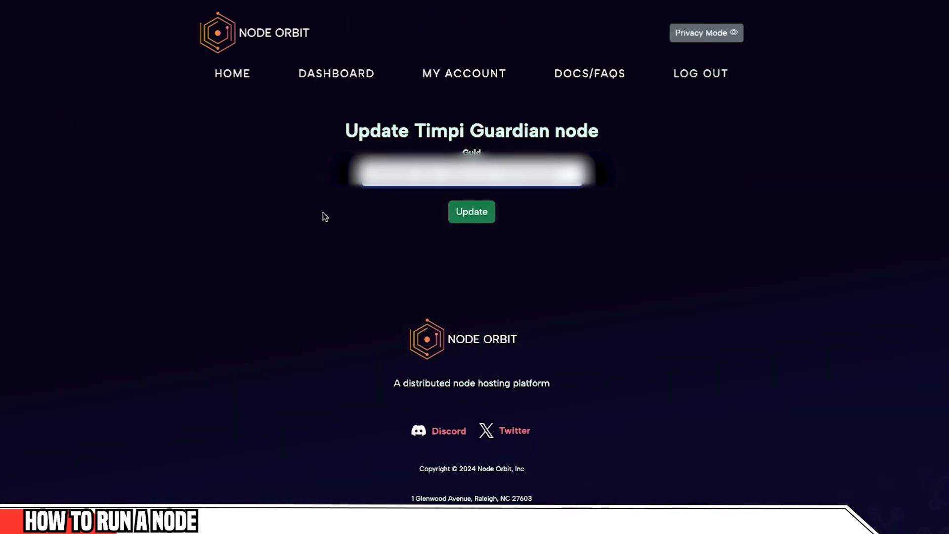
click(483, 212)
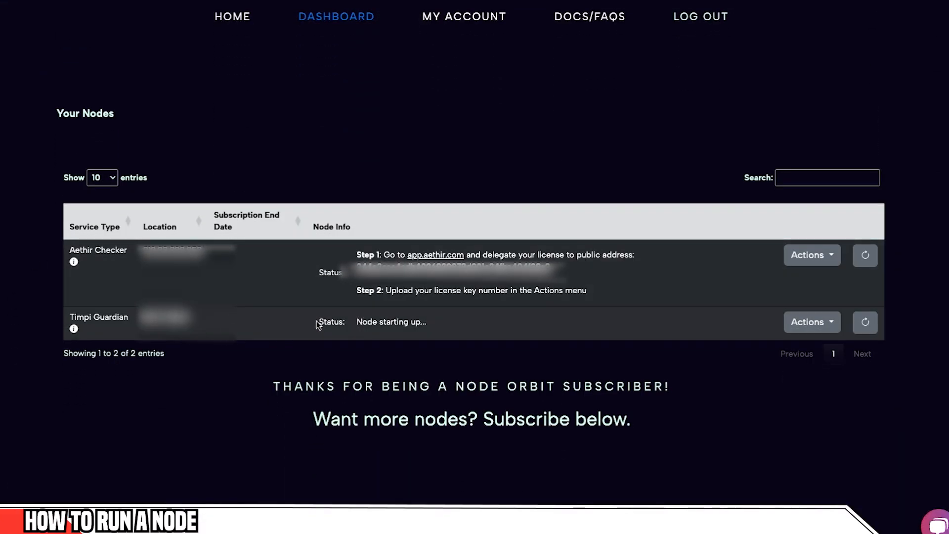
drag(427, 321, 353, 321)
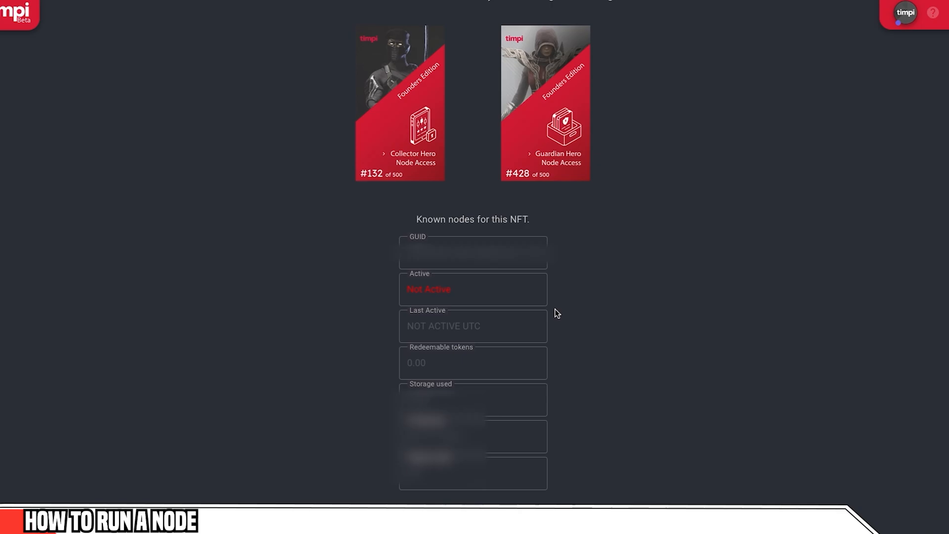
drag(454, 291, 404, 290)
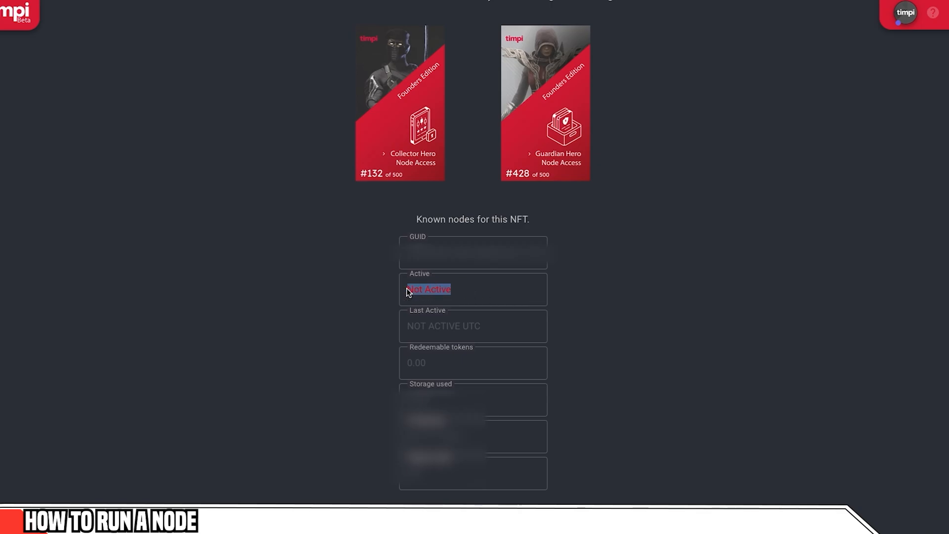
click(589, 292)
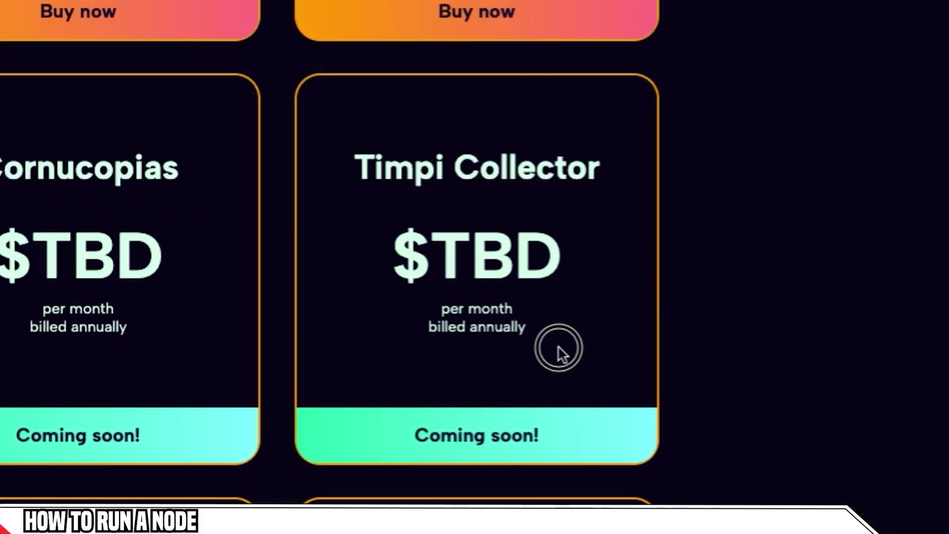
mouse_move(561, 349)
mouse_down()
mouse_move(347, 154)
mouse_move(548, 355)
mouse_up()
click(348, 152)
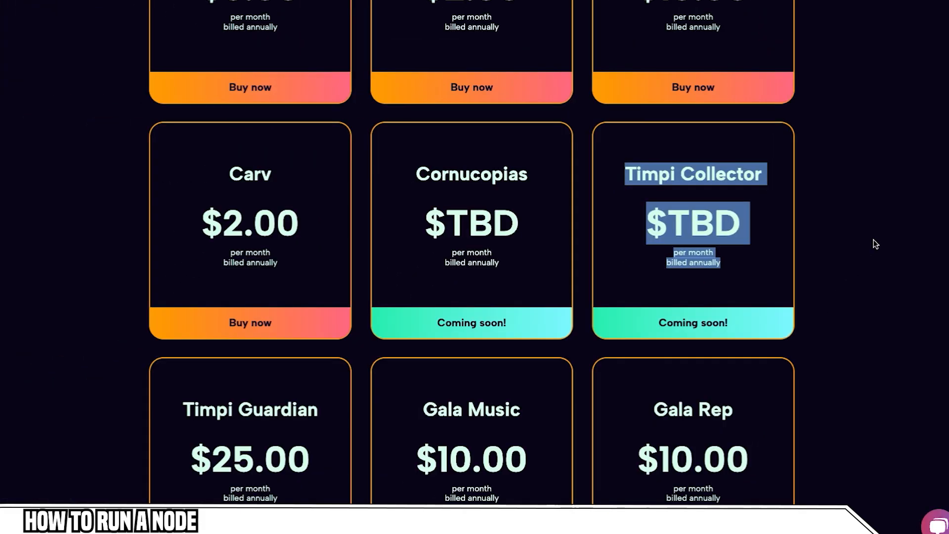
click(746, 250)
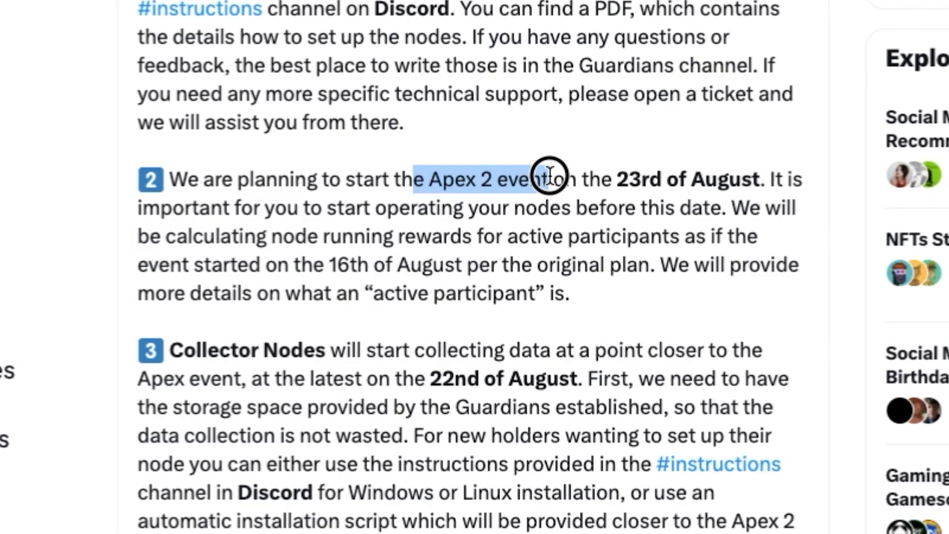
click(411, 179)
drag(371, 179, 668, 178)
click(553, 269)
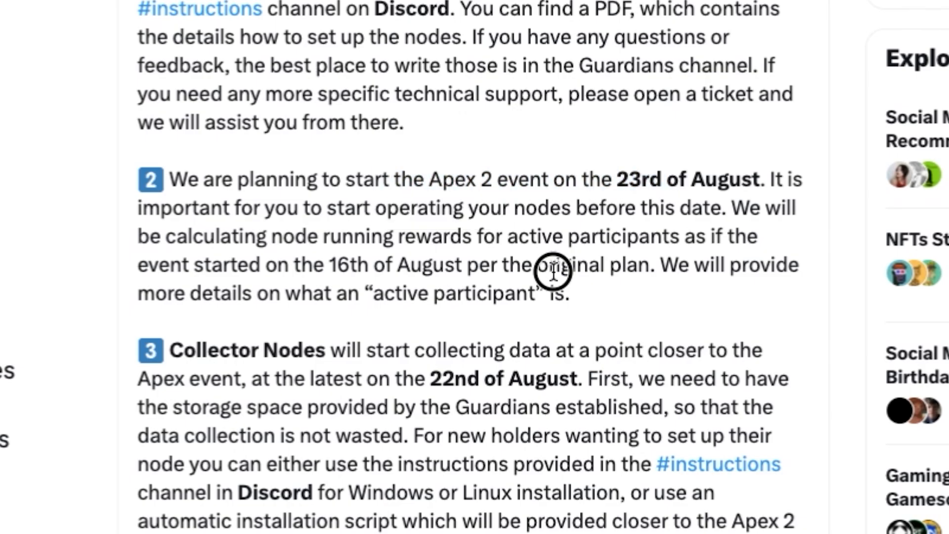